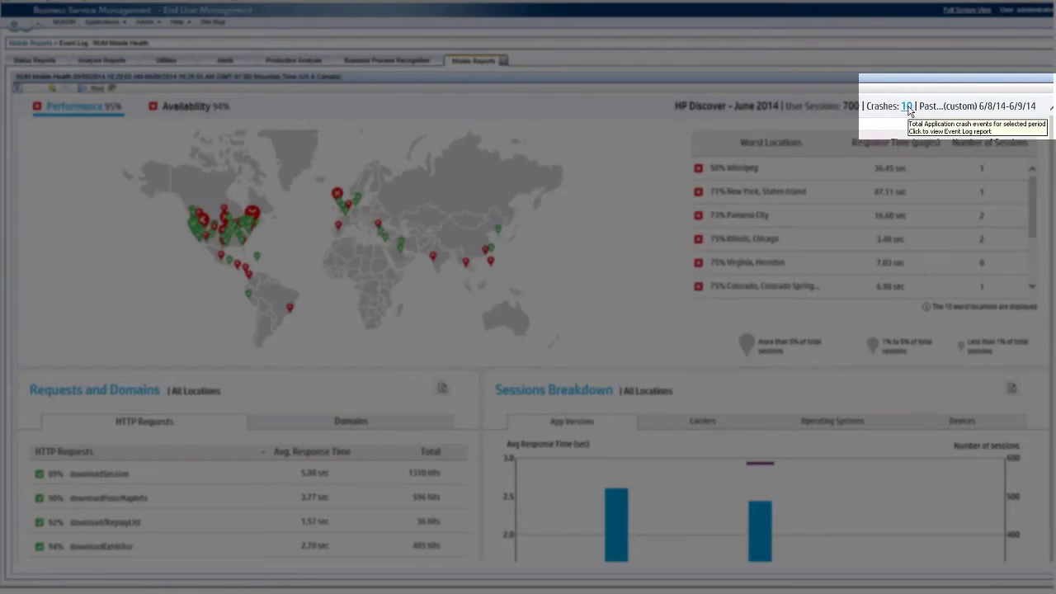
- Open the crash event log and view session details behind the NullPointerException crash
click(906, 106)
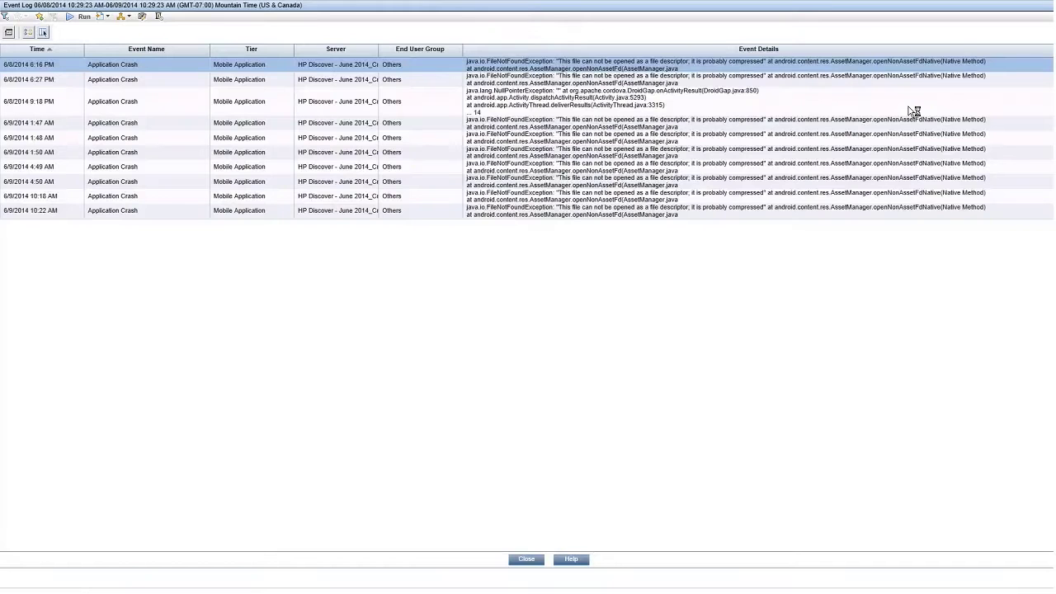
mouse_move(610, 98)
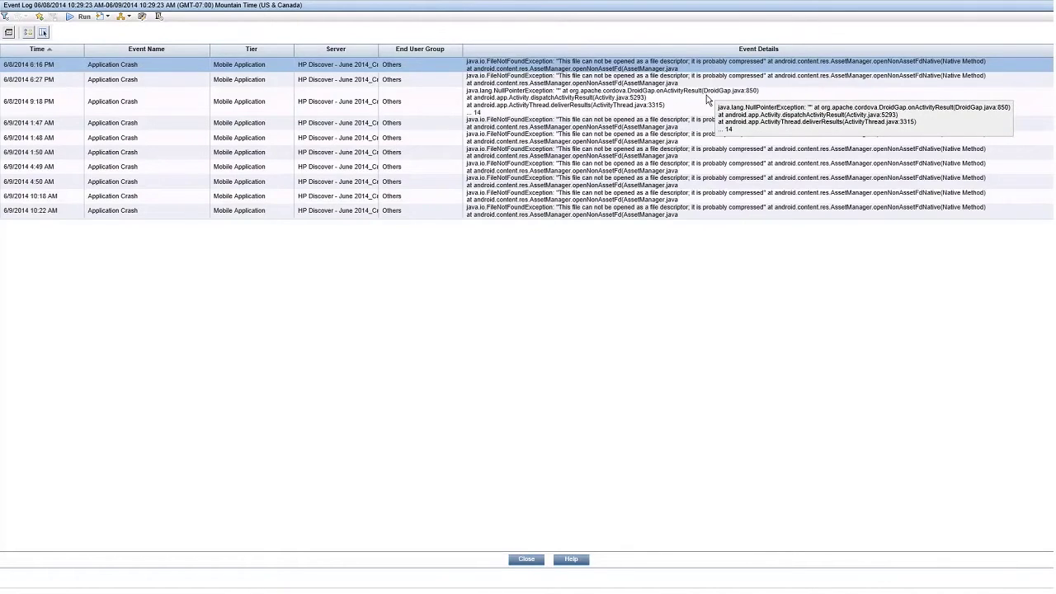
click(705, 96)
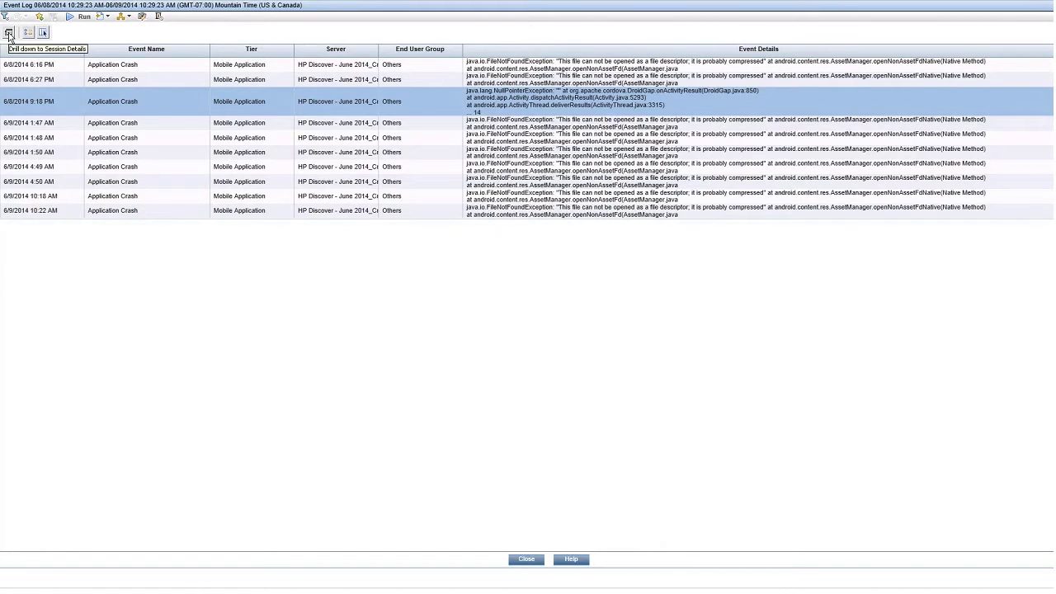
click(9, 33)
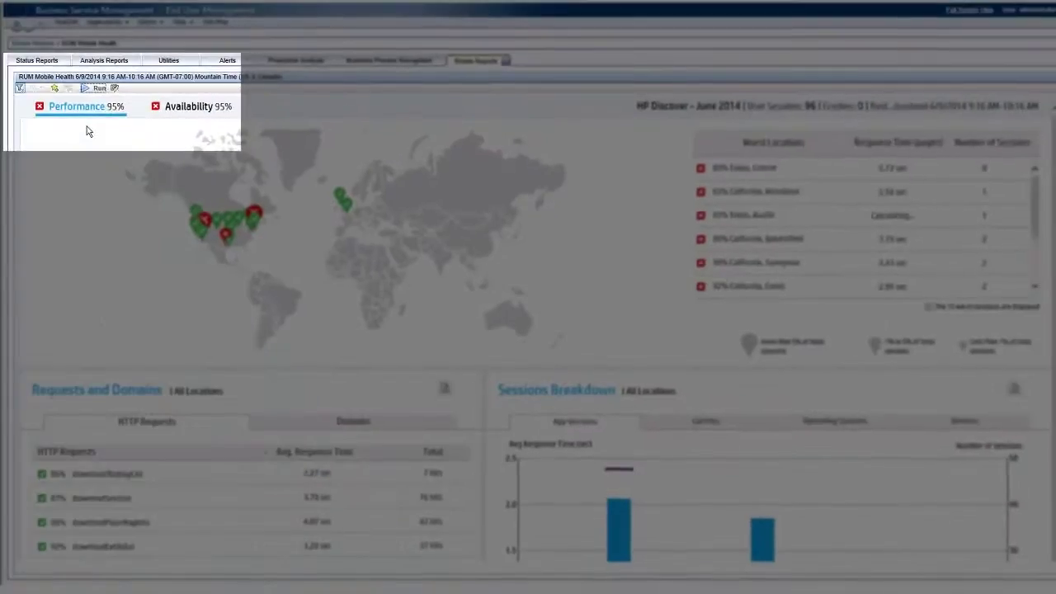
mouse_move(86, 107)
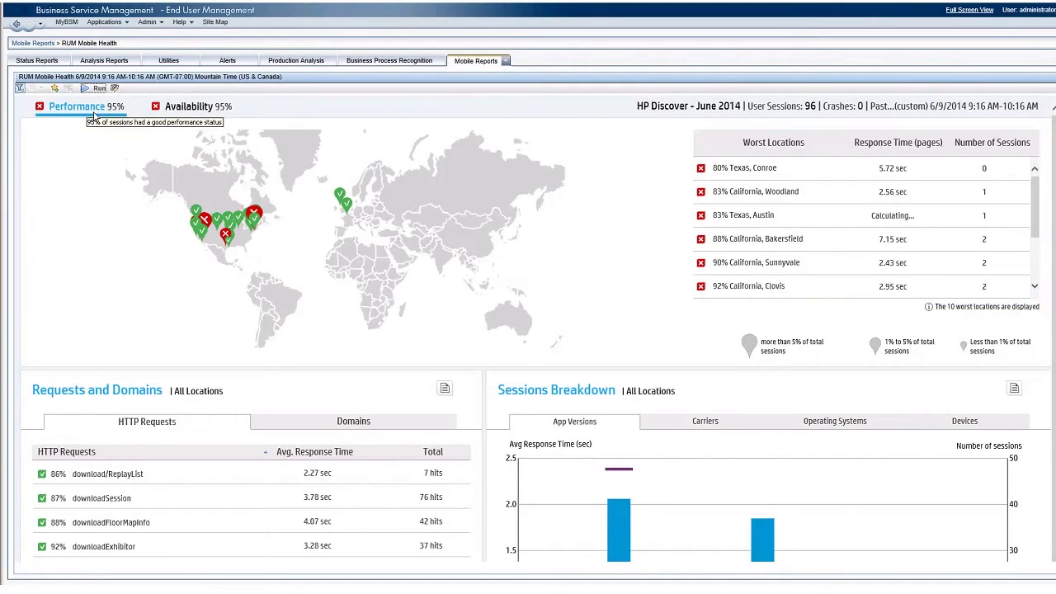
- Filter the report panels to Nevada, Las Vegas via the Worst Locations list
scroll(831, 255, down, 2)
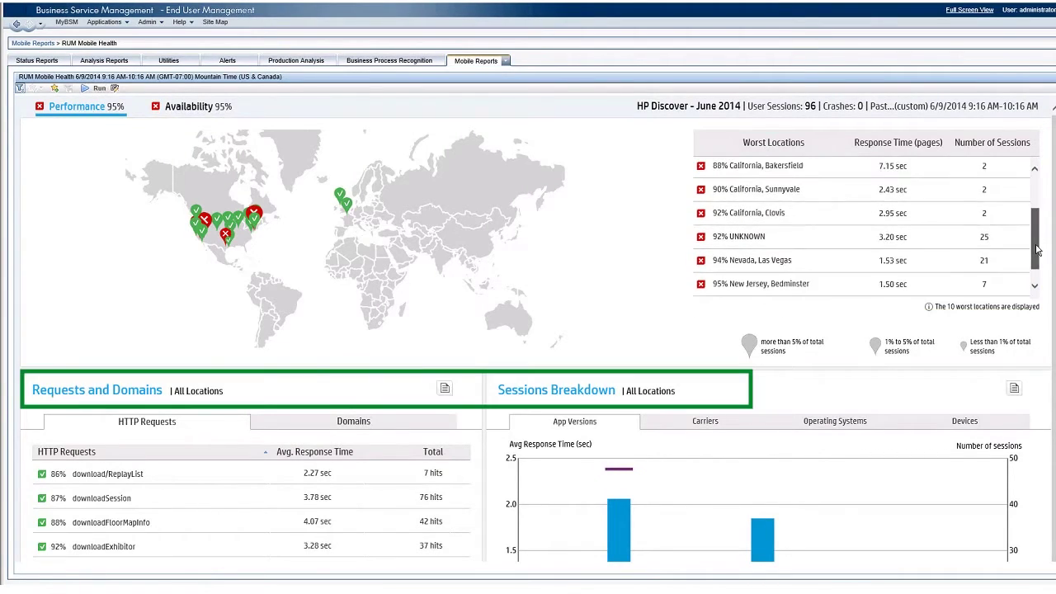
click(831, 255)
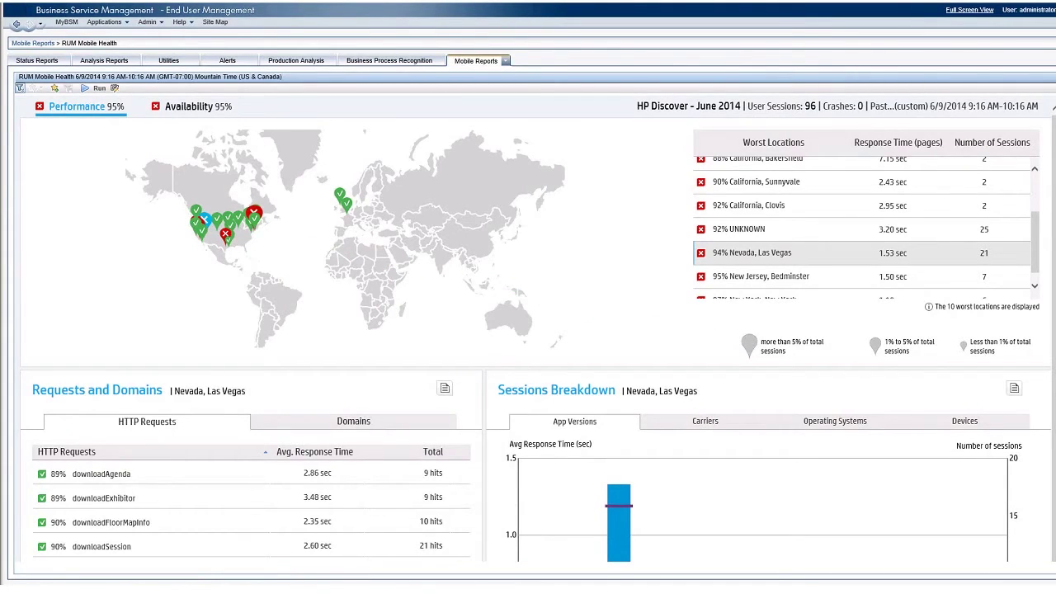
scroll(217, 181, down, 3)
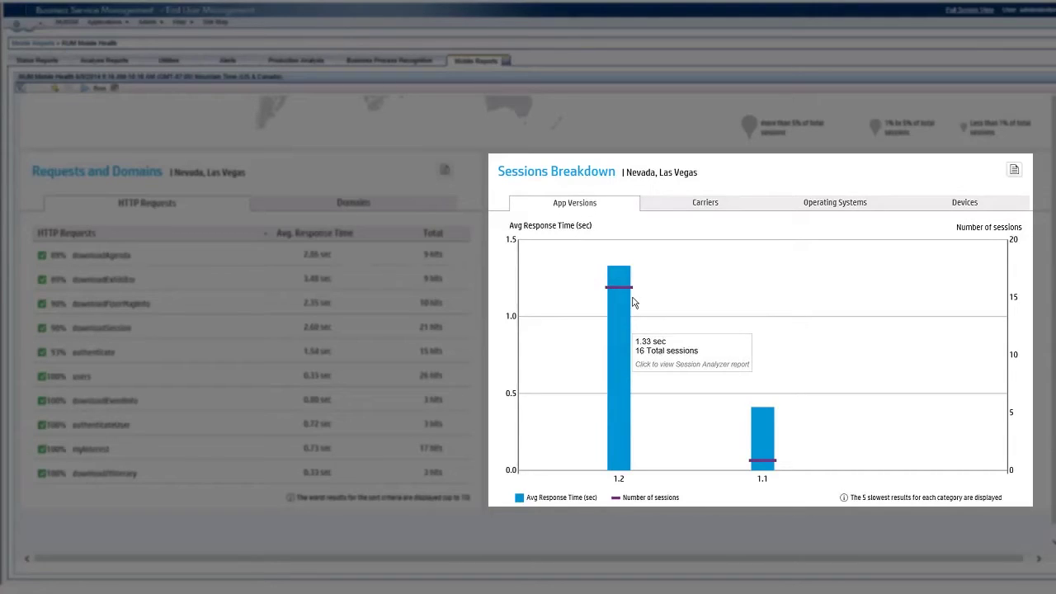
- Compare Las Vegas session response times by carrier, OS version and device, ending on carriers
click(698, 208)
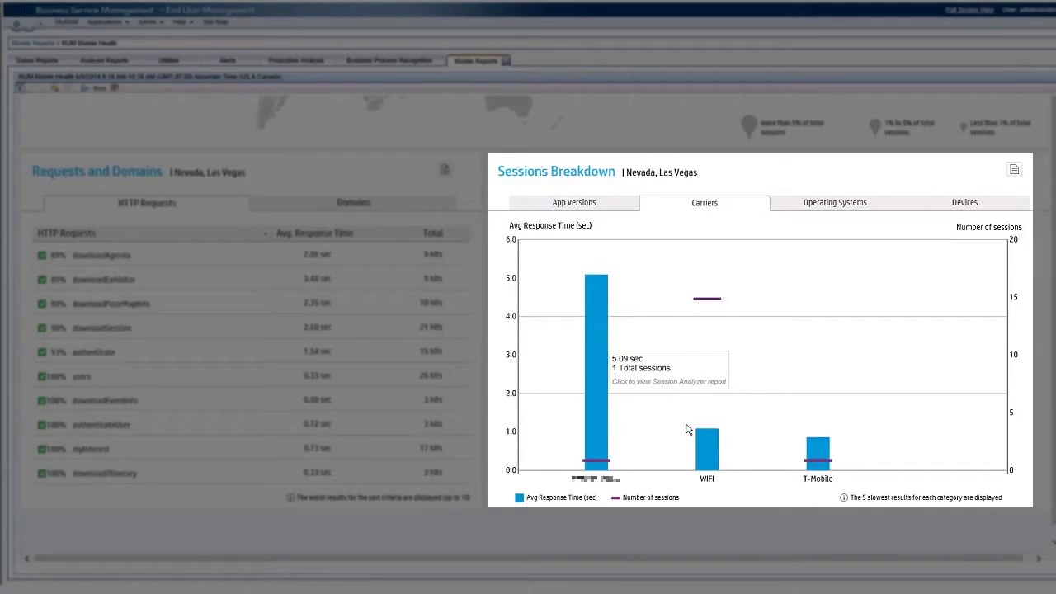
mouse_move(707, 448)
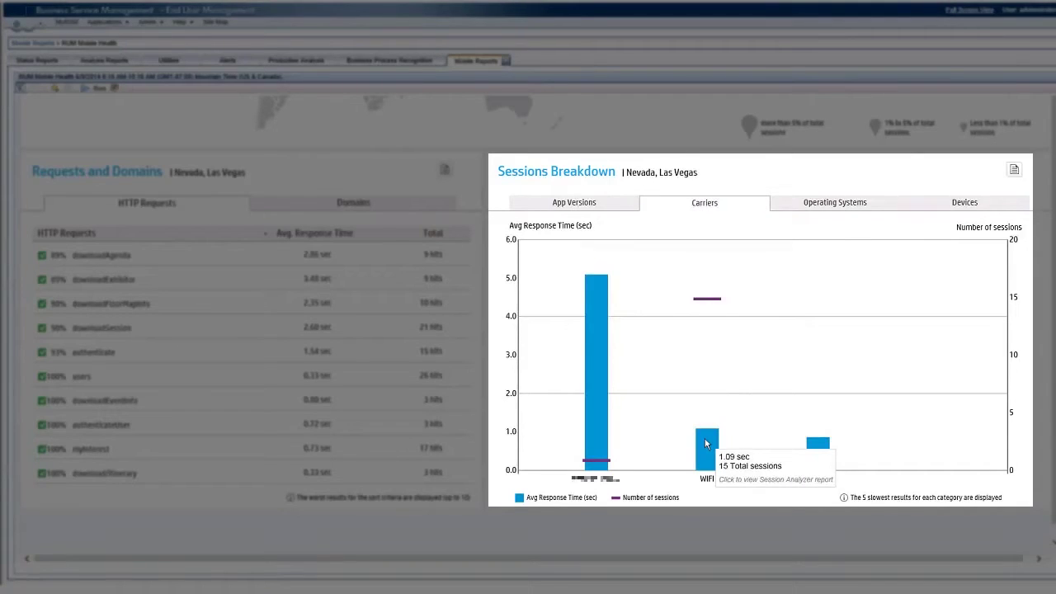
click(817, 213)
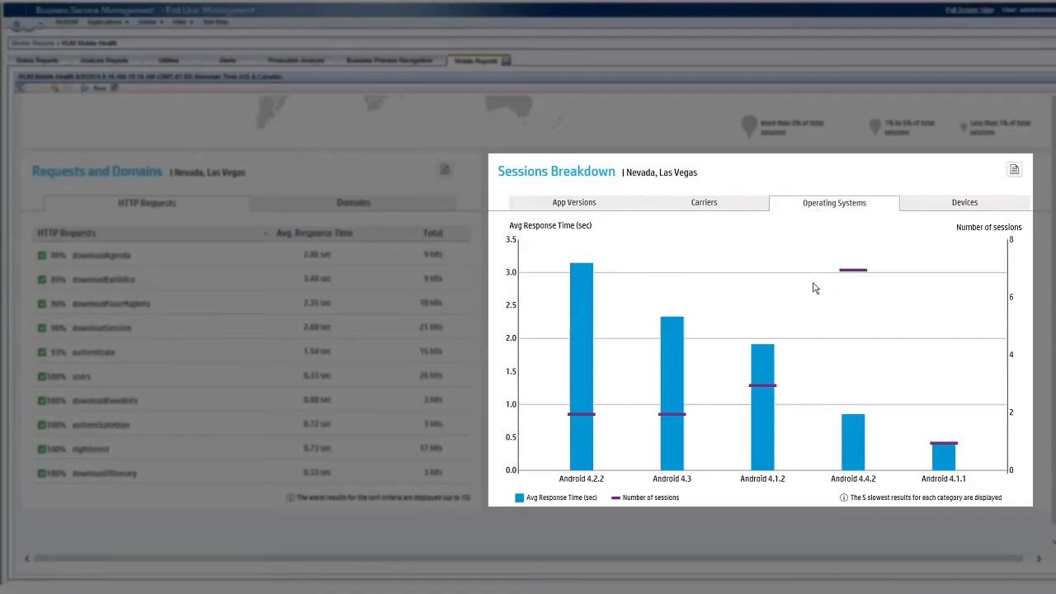
mouse_move(852, 442)
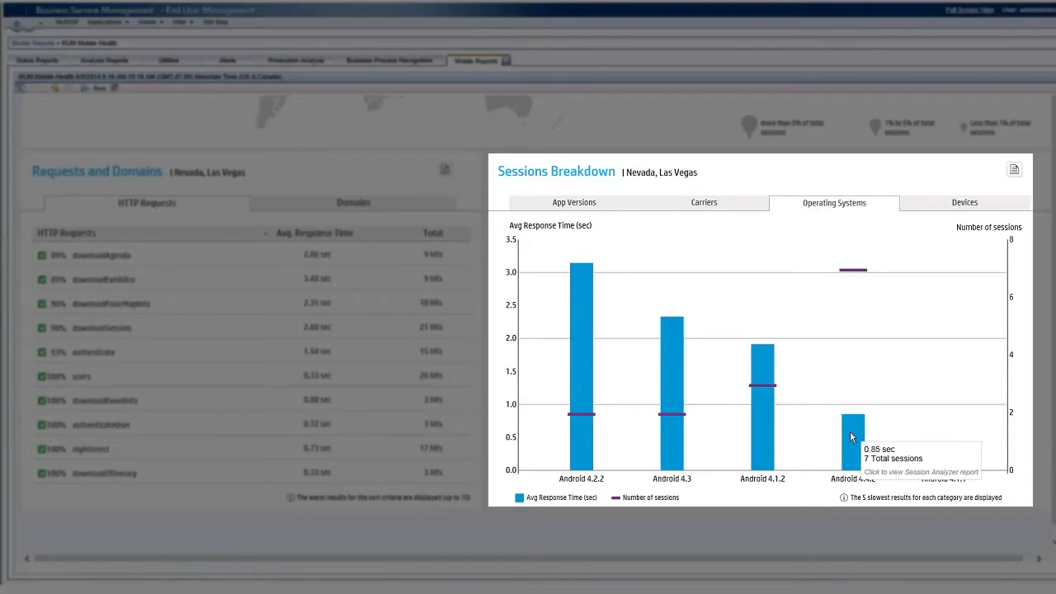
click(960, 206)
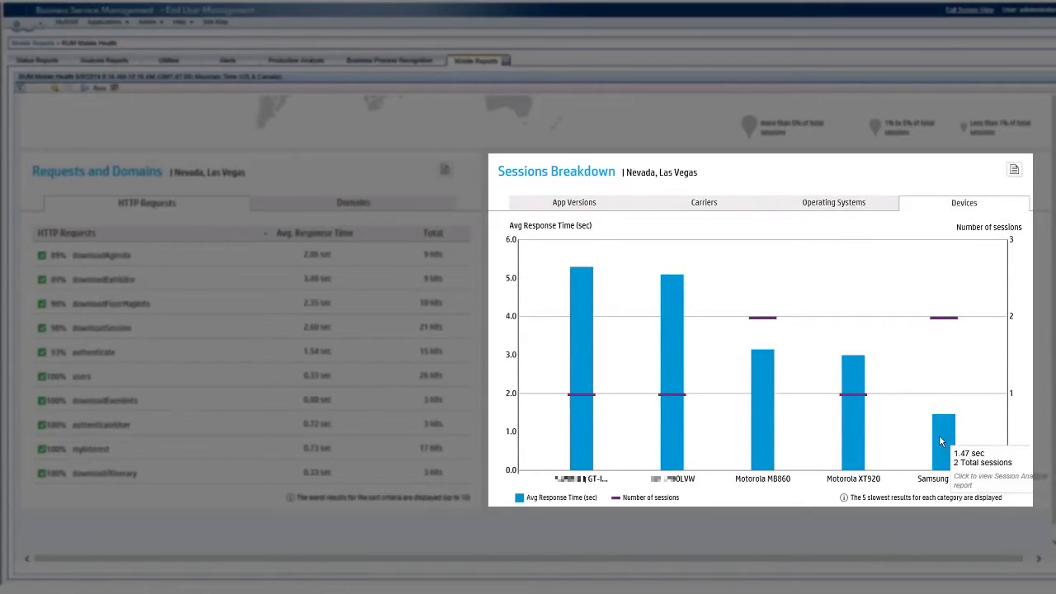
mouse_move(761, 388)
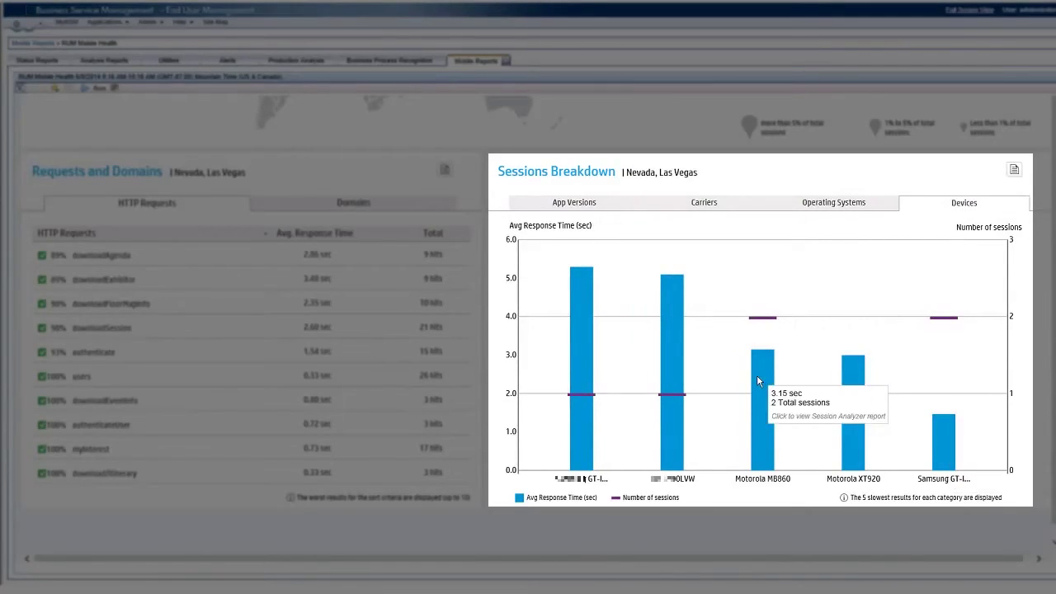
click(703, 206)
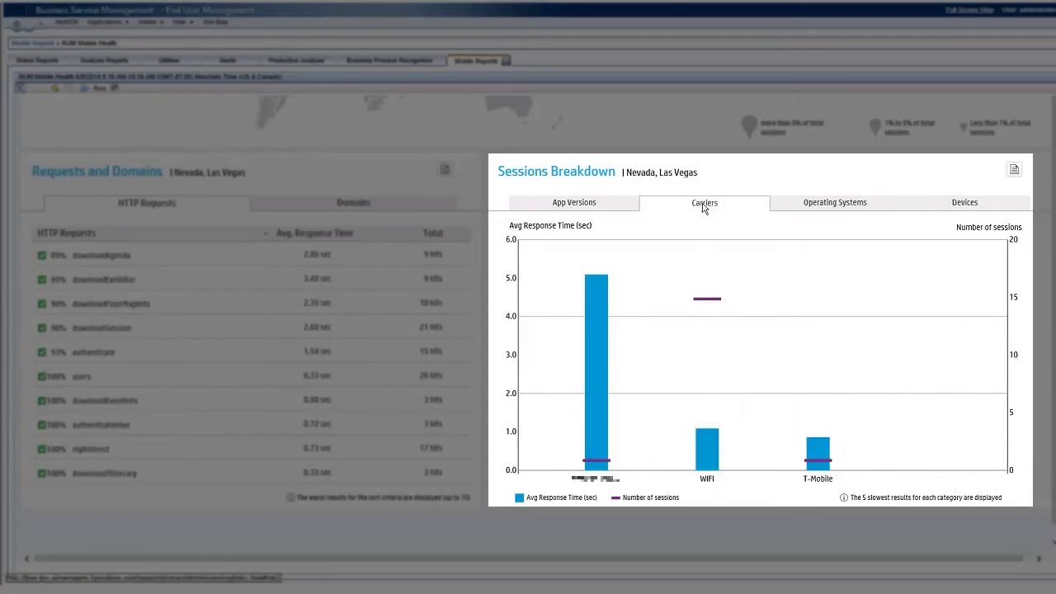
mouse_move(596, 379)
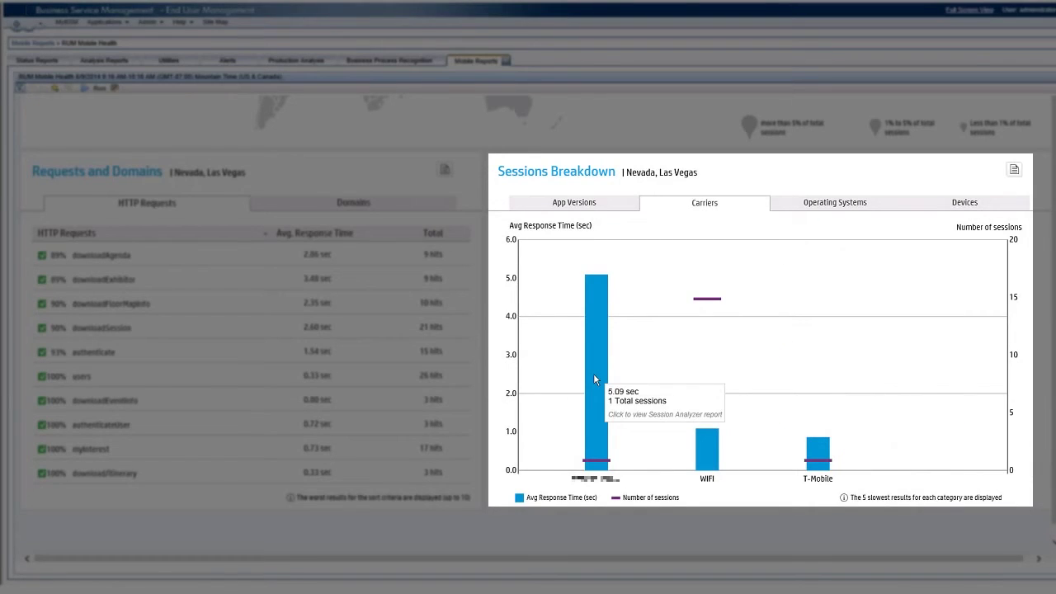
- Drill from the 5.09 sec carrier bar through Session Analyzer to that session's details
click(593, 379)
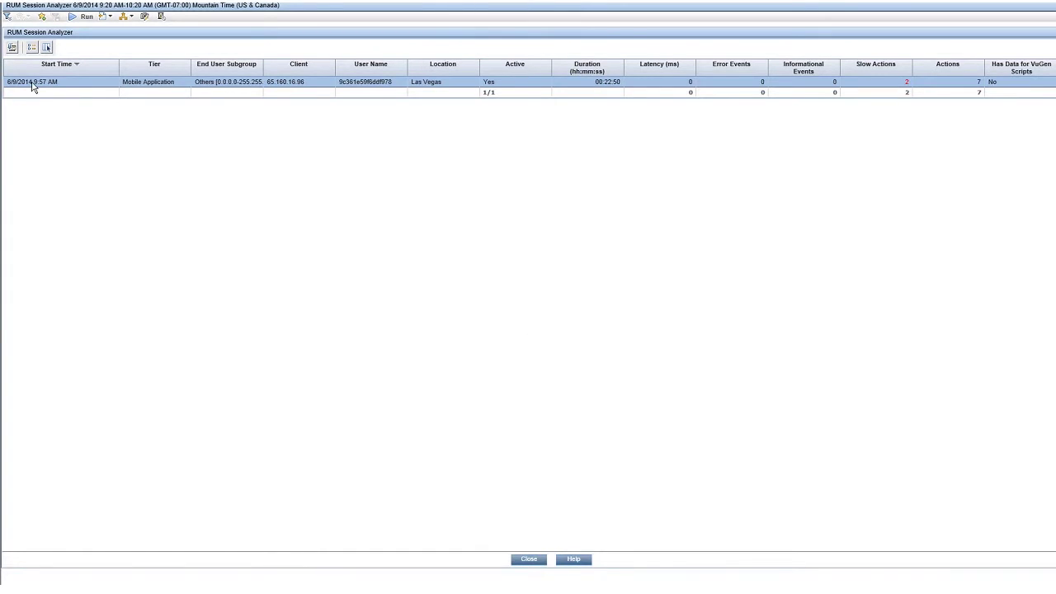
click(13, 48)
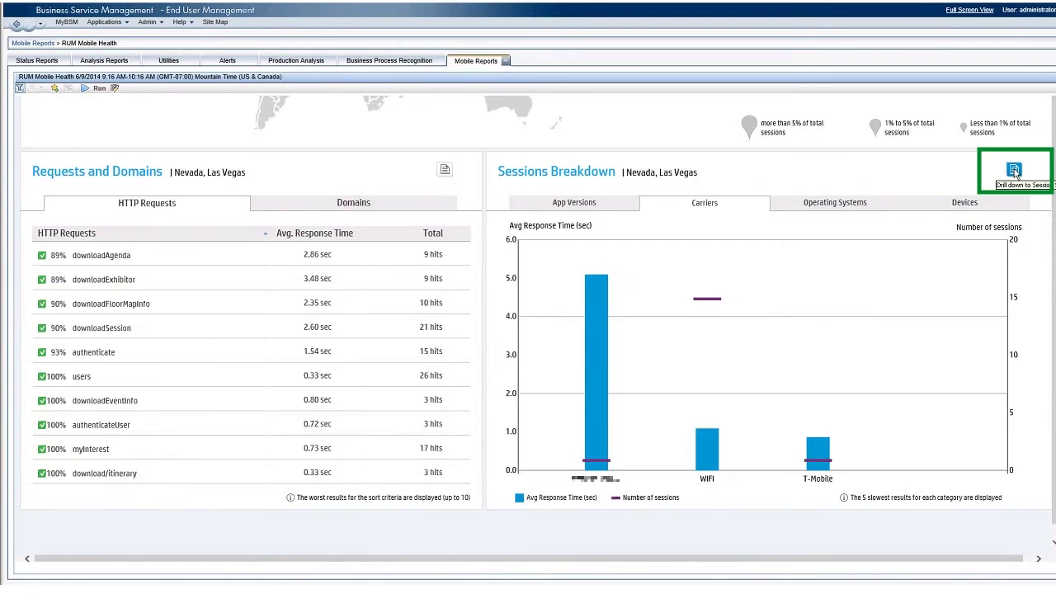
- Open the RUM Session Summary for the breakdown and review its Group session by options
click(1013, 171)
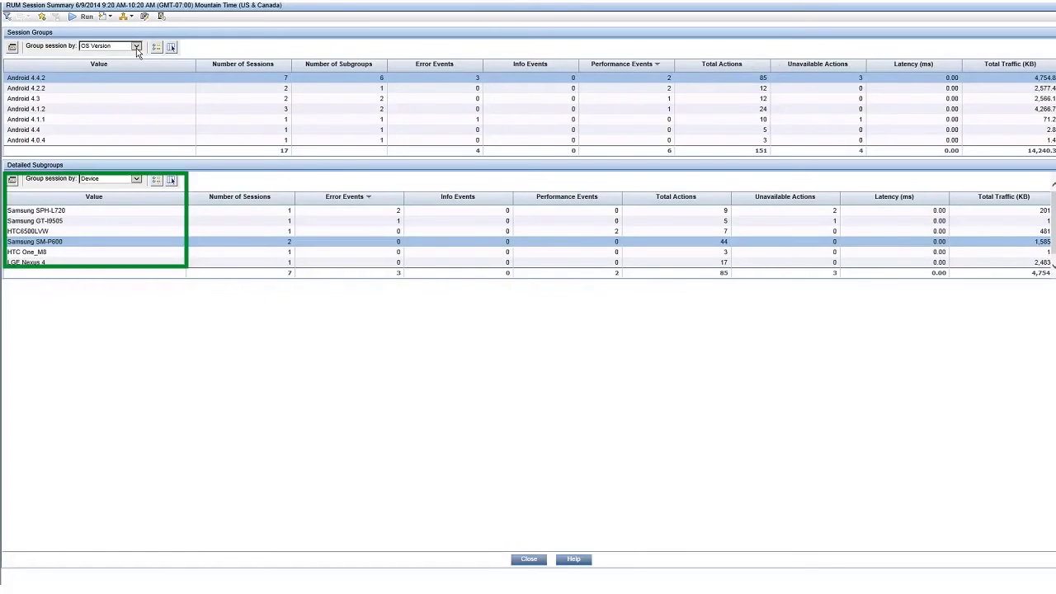
click(136, 47)
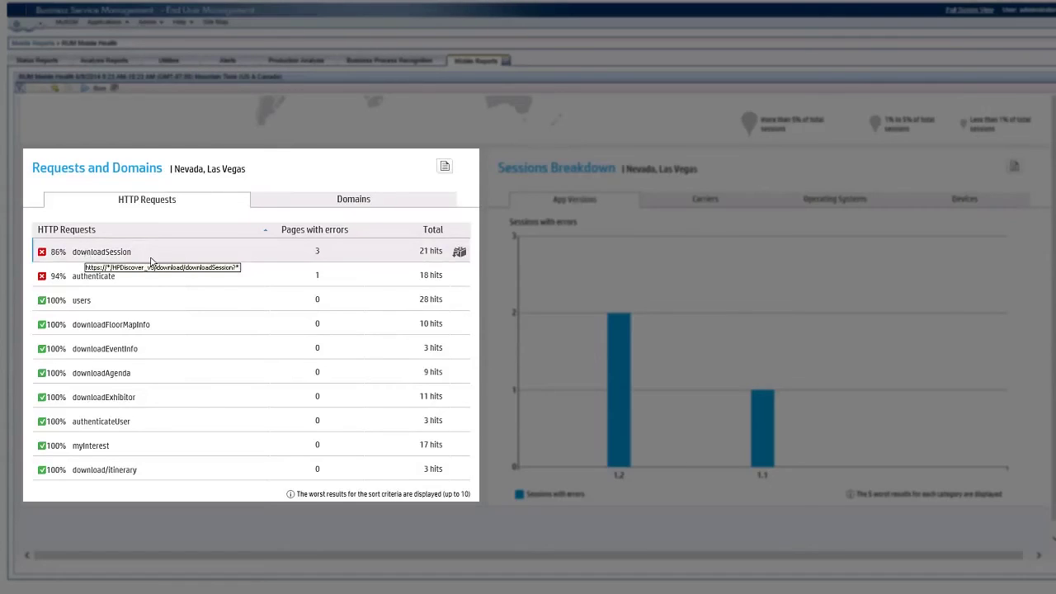
- List the Las Vegas domains with their error page counts
click(360, 206)
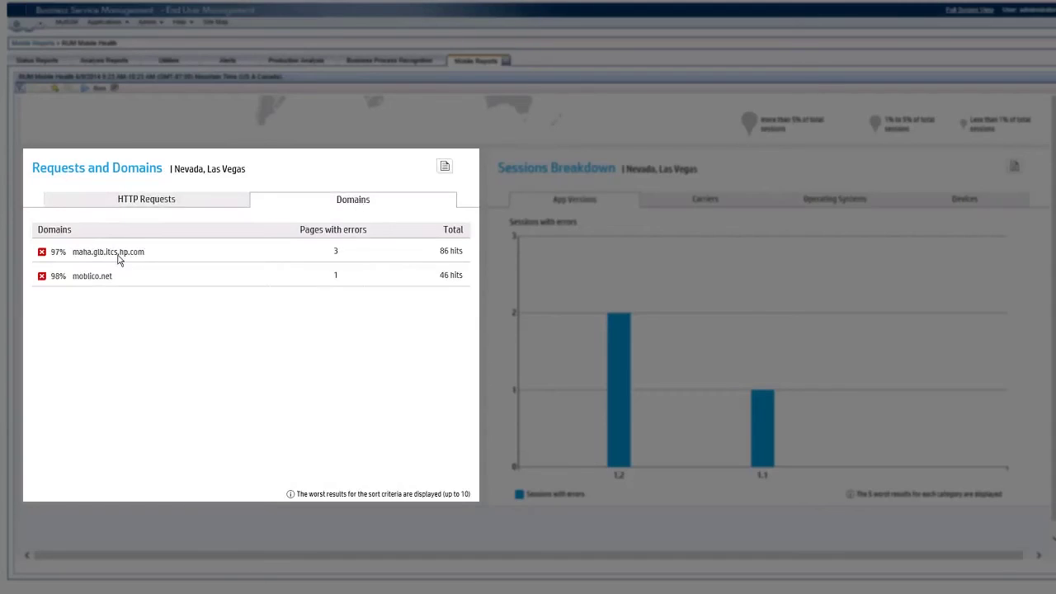